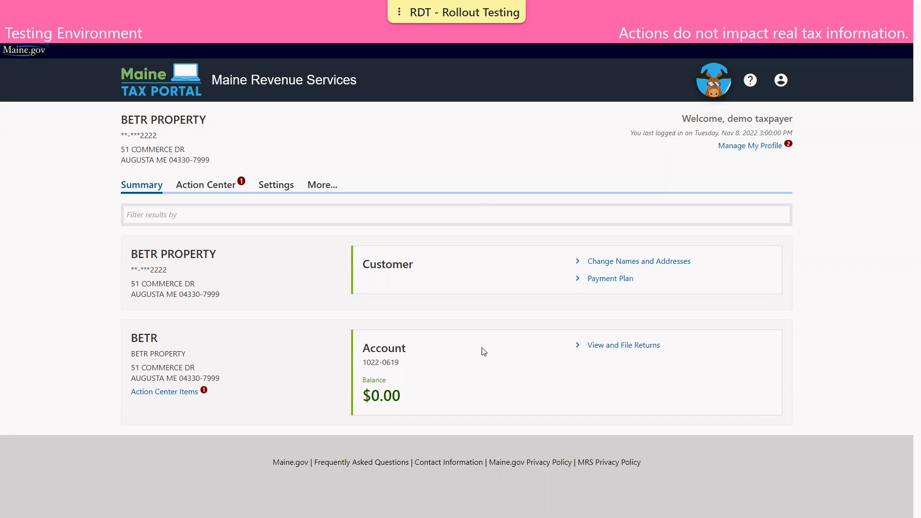
- Start filing the 31-Dec-2022 Business Equipment Tax Reimbursement return and answer No to allowing a third party designee
left_click(595, 347)
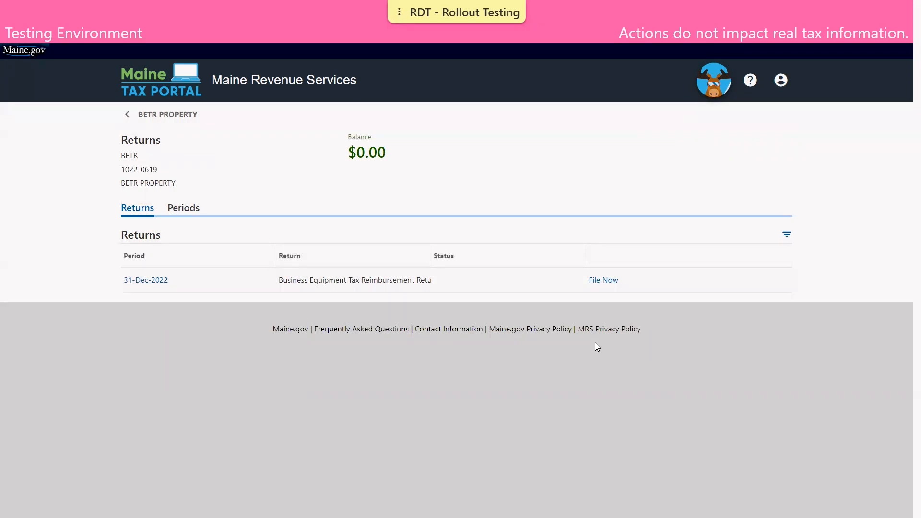
left_click(606, 281)
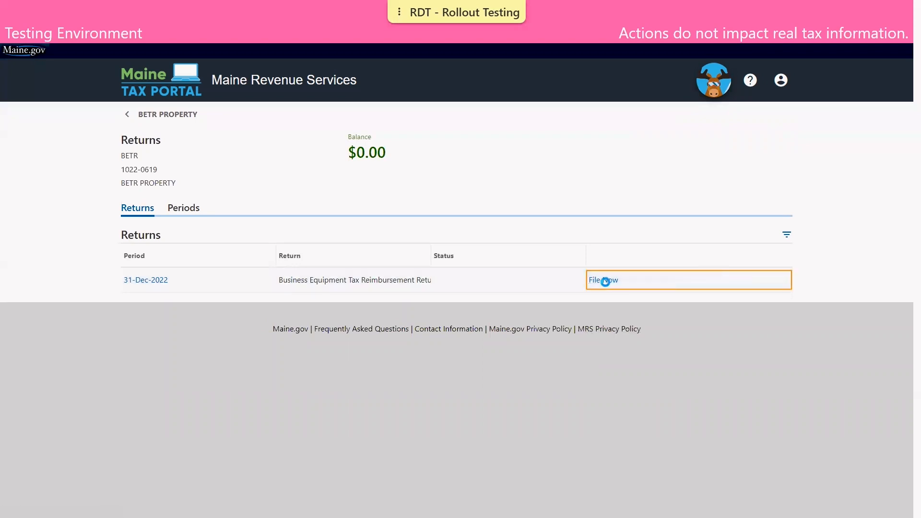
scroll(606, 321, "down", 1)
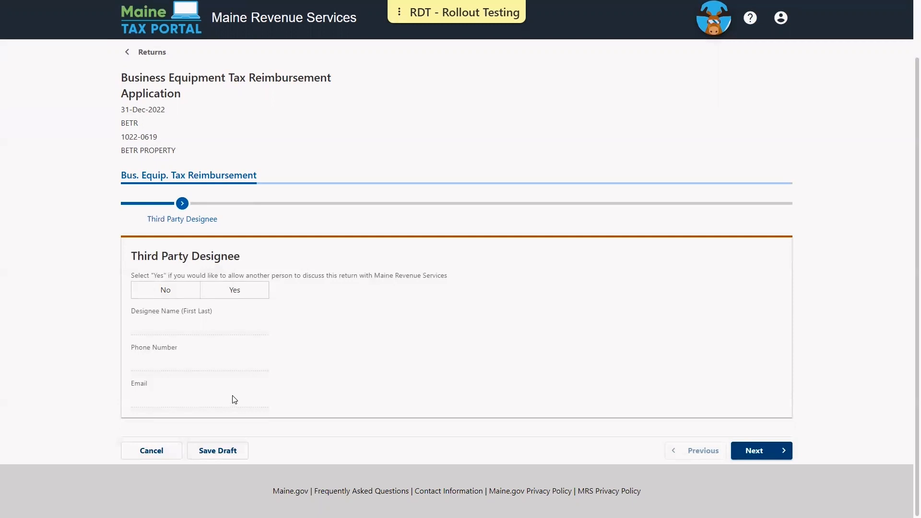
left_click(165, 291)
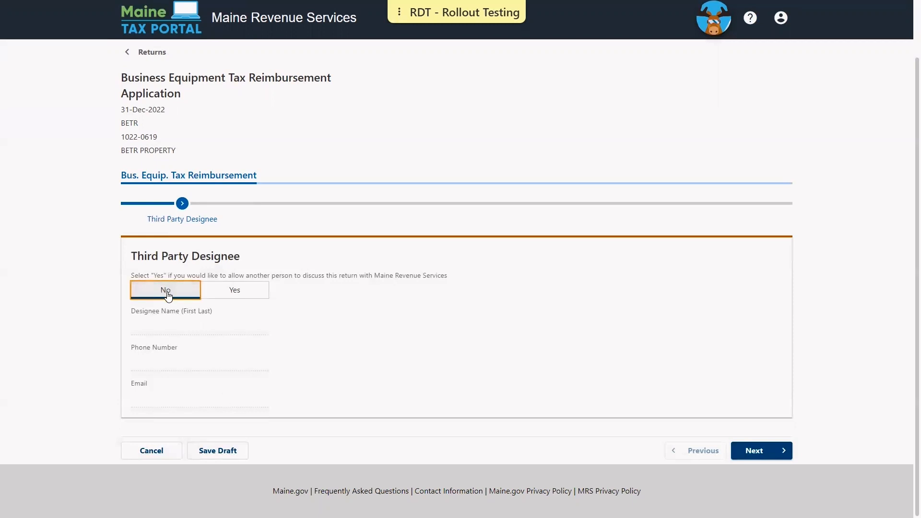
left_click(744, 451)
- Mark the property as not located in multiple municipalities and browse the municipality choices without selecting one
scroll(461, 349, "down", 2)
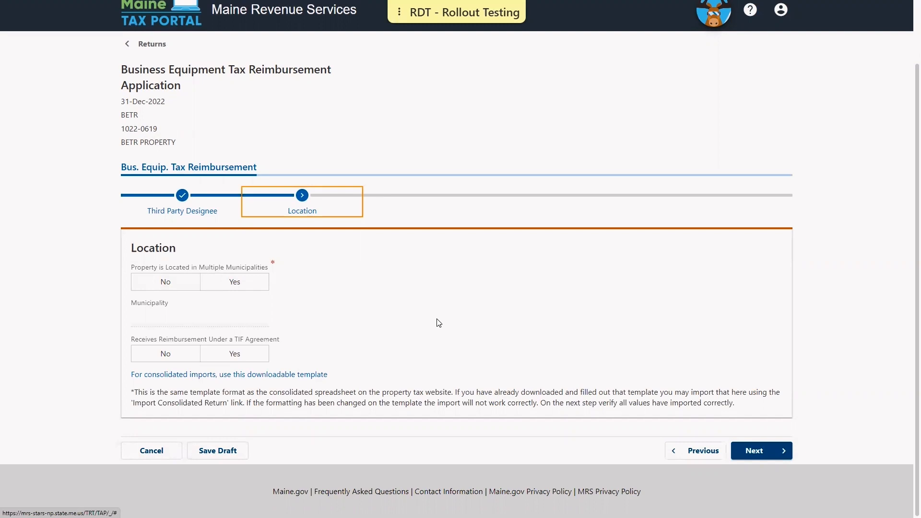
left_click(186, 292)
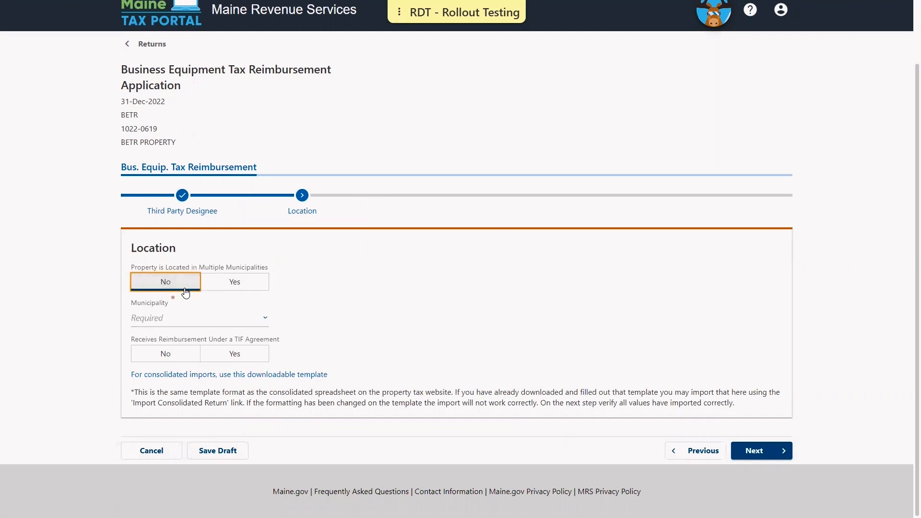
left_click(191, 325)
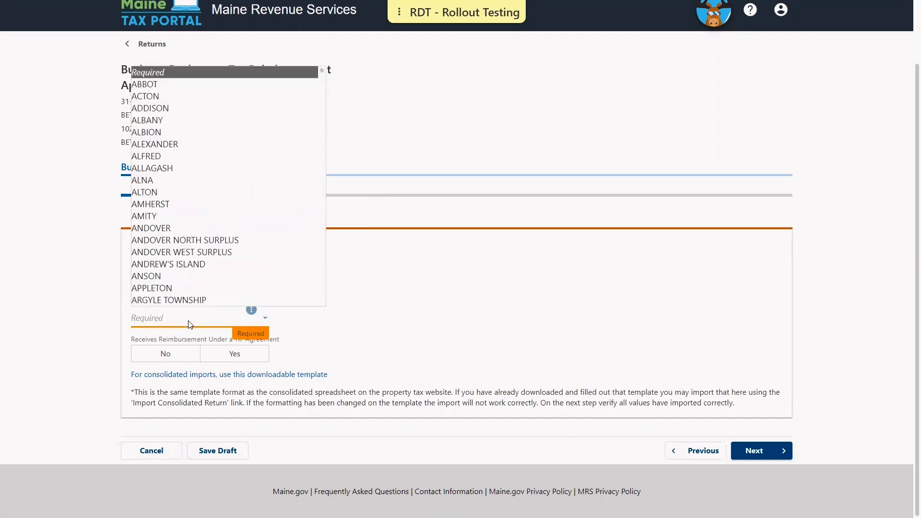
scroll(192, 273, "down", 1)
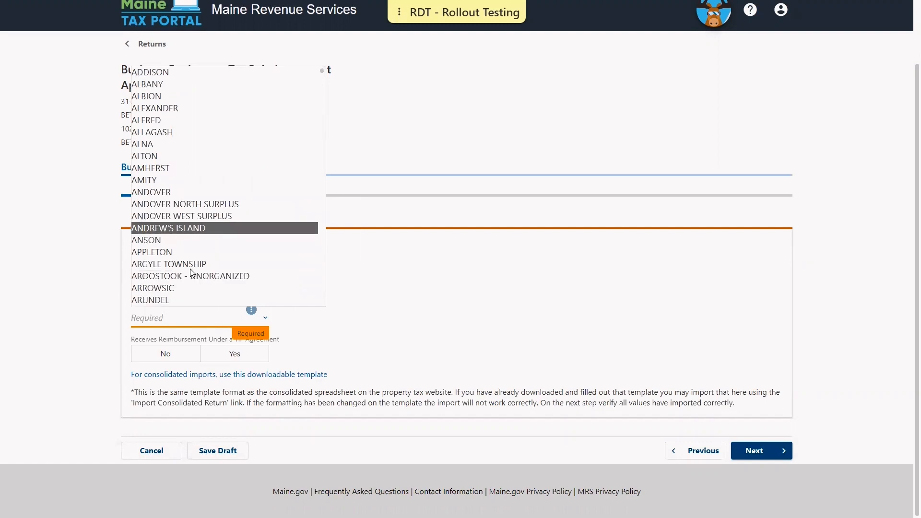
scroll(192, 272, "down", 1)
scroll(192, 273, "down", 1)
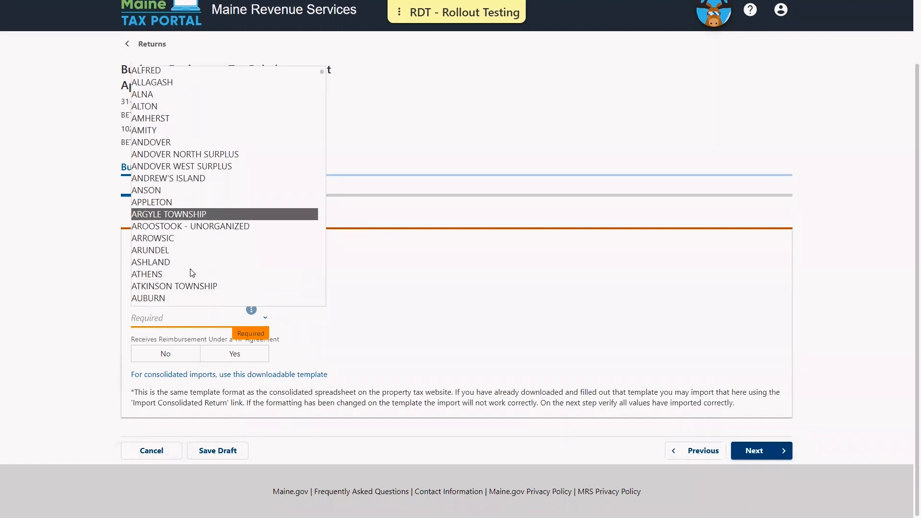
scroll(192, 273, "down", 1)
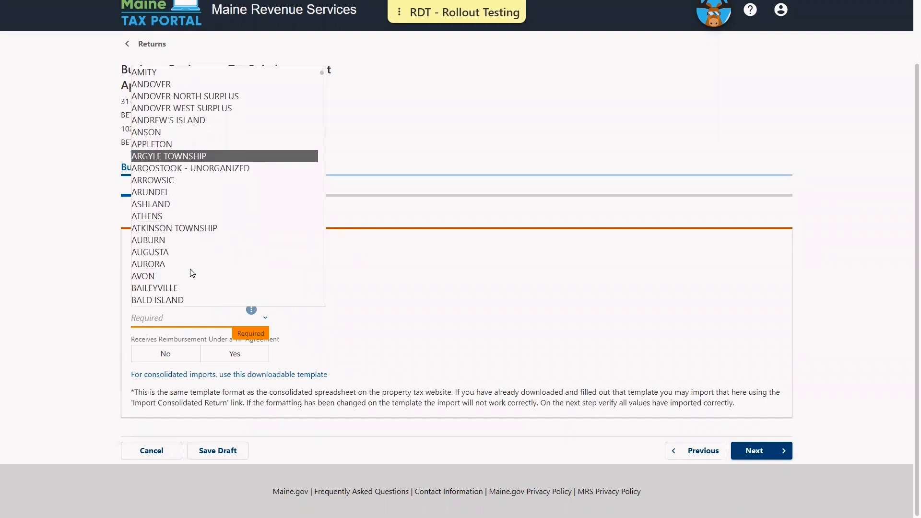
scroll(192, 272, "down", 1)
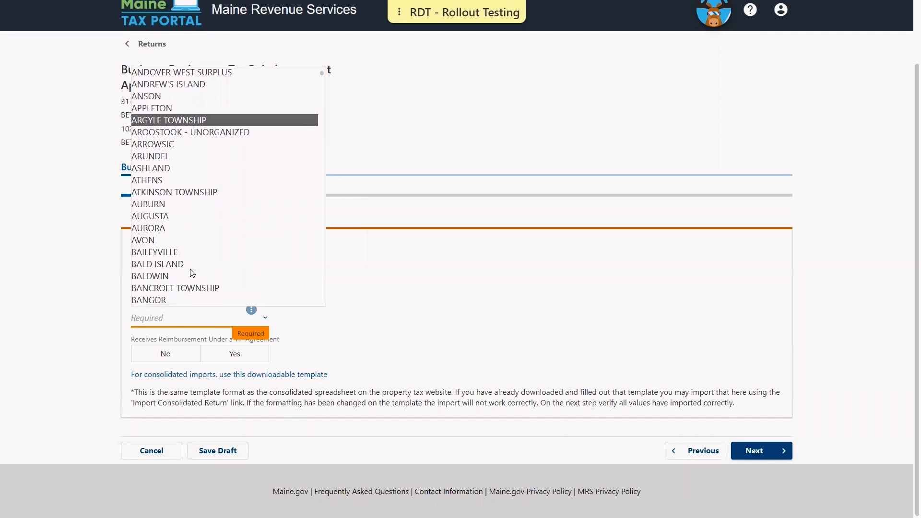
left_click(106, 298)
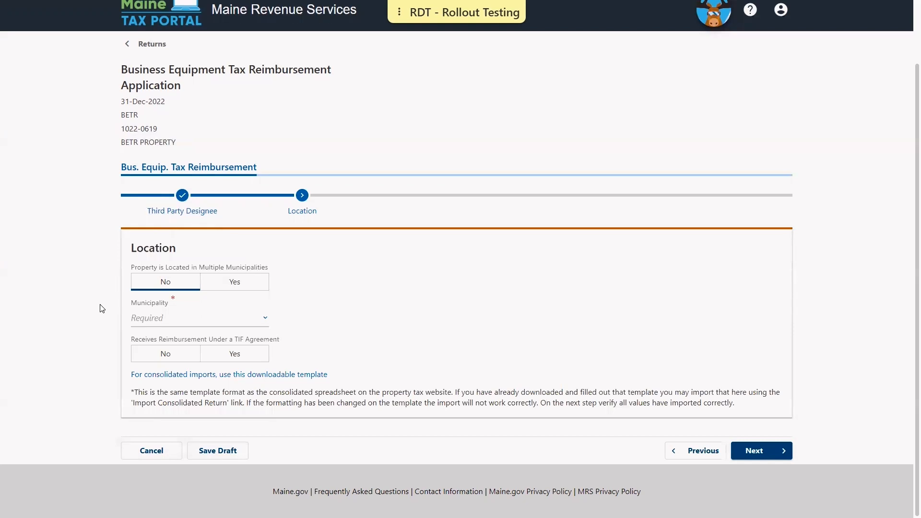
- Mark the property as located in multiple municipalities and import the consolidated return from the "Copy of BET…or Testing.xls" spreadsheet
left_click(226, 283)
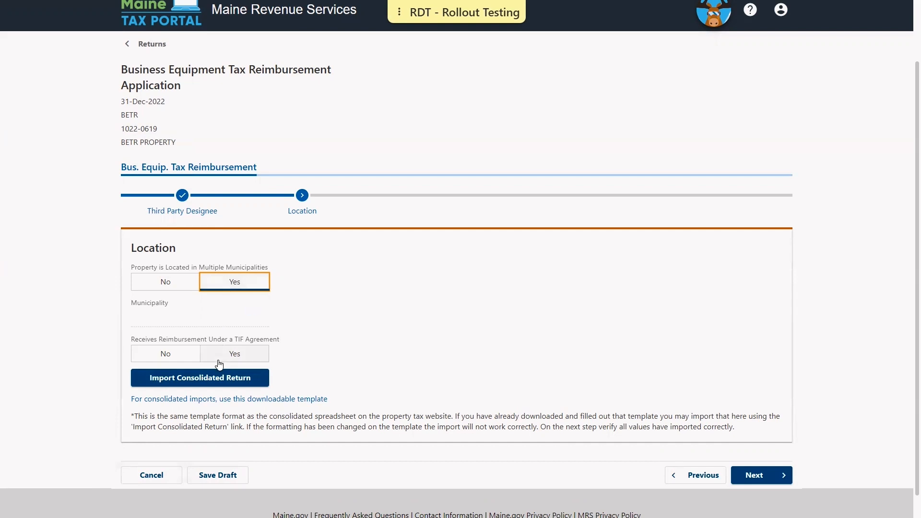
left_click(217, 379)
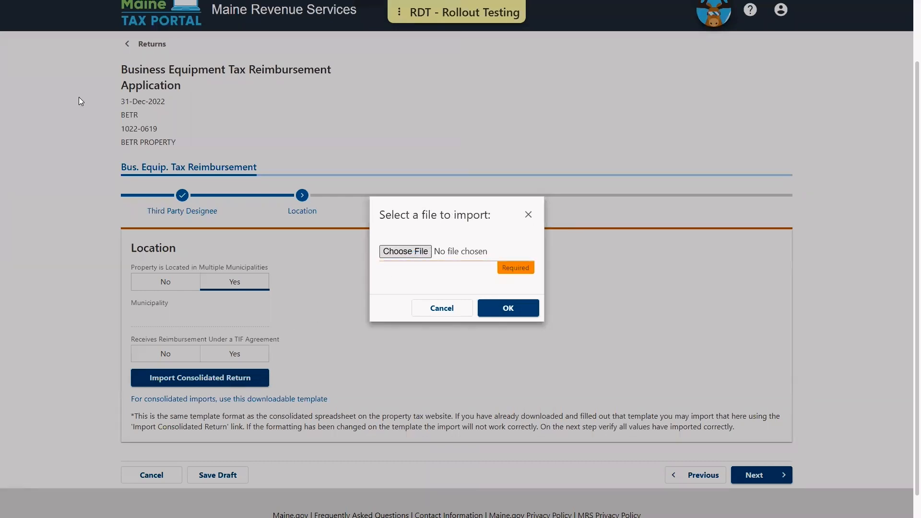
left_click(408, 255)
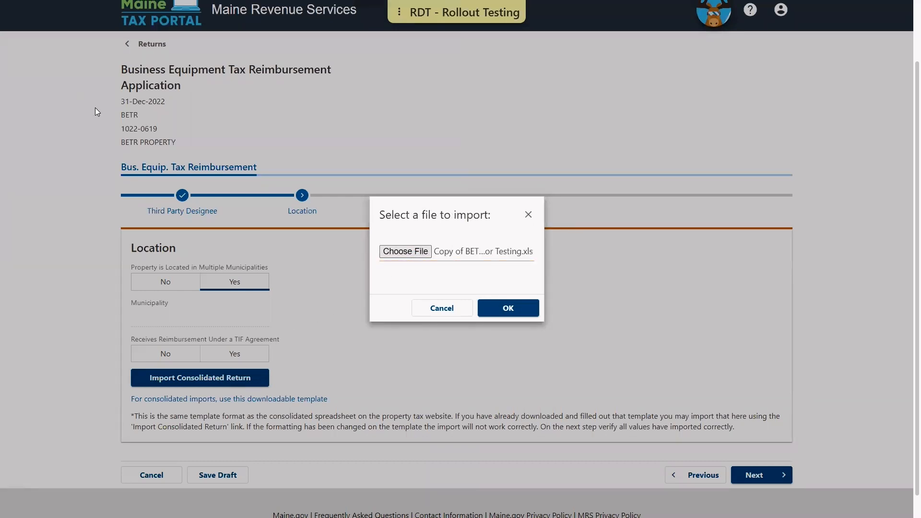
left_click(512, 306)
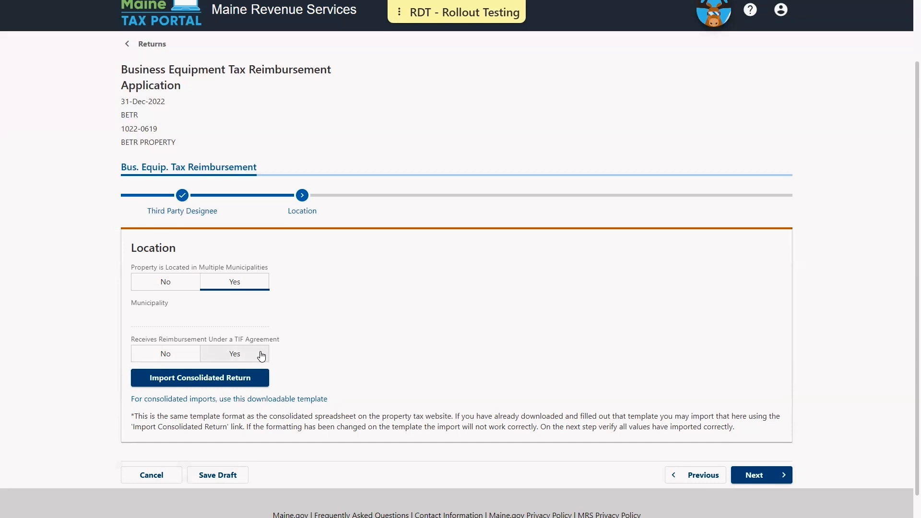
- Answer No to receiving reimbursement under a TIF agreement and continue to the Consolidated page
left_click(188, 359)
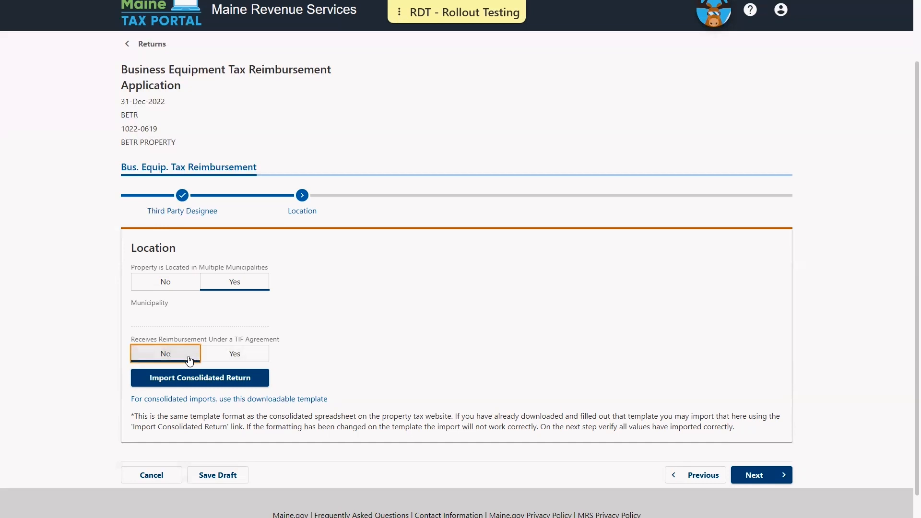
left_click(763, 478)
scroll(679, 397, "down", 2)
scroll(680, 397, "down", 2)
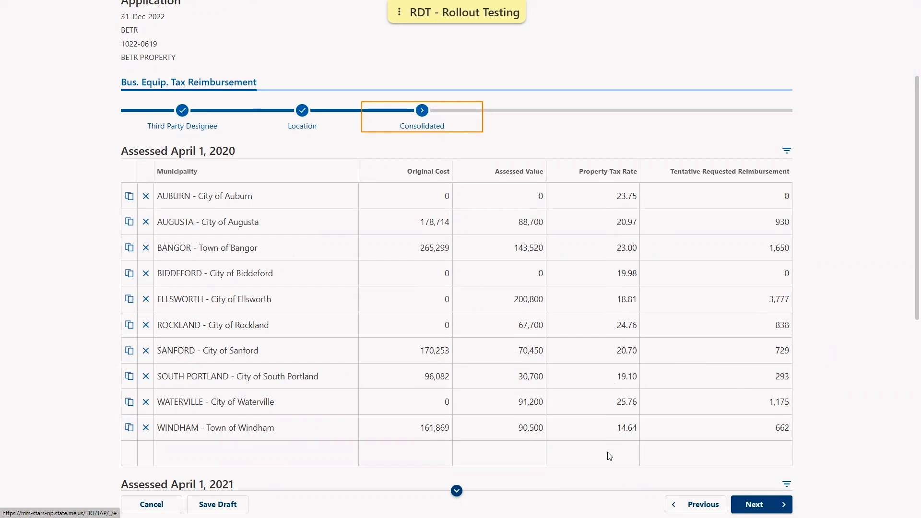
- Try 500 as Biddeford's tentative requested reimbursement in the April 1, 2020 table and reset it to 0
left_click(780, 275)
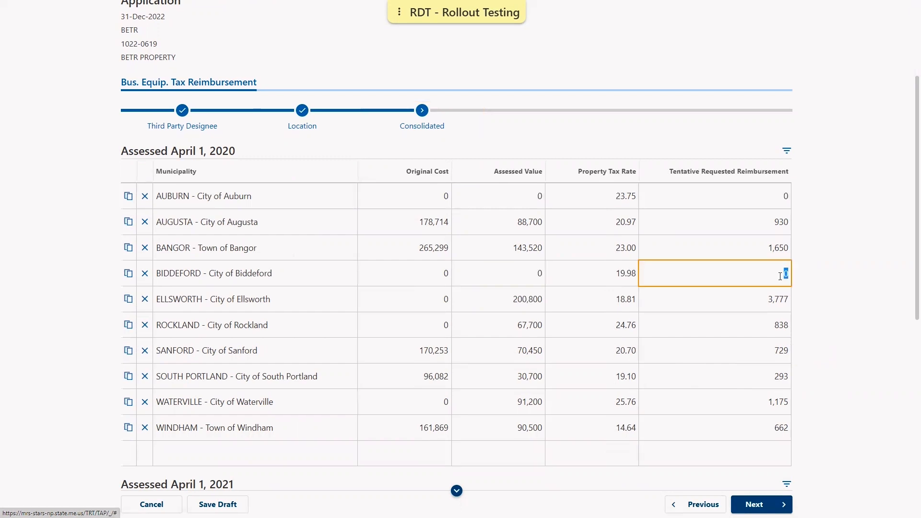
type("500")
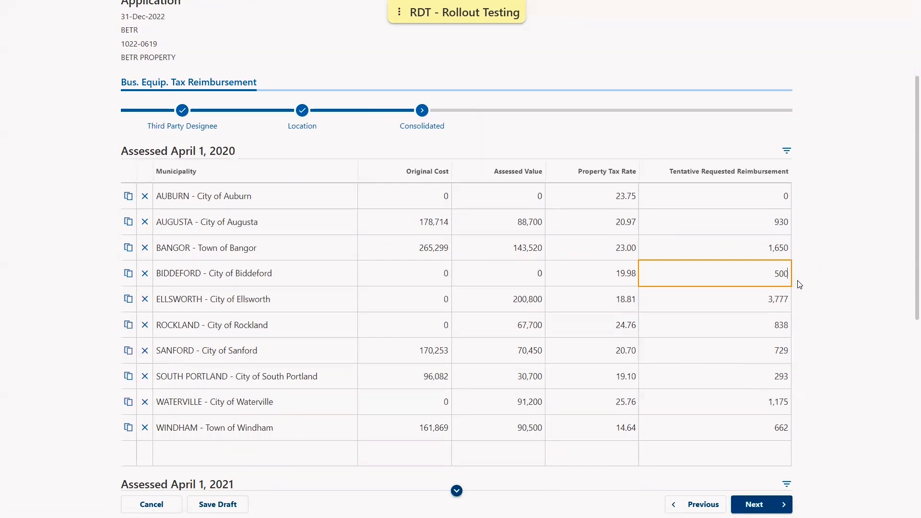
left_click(799, 284)
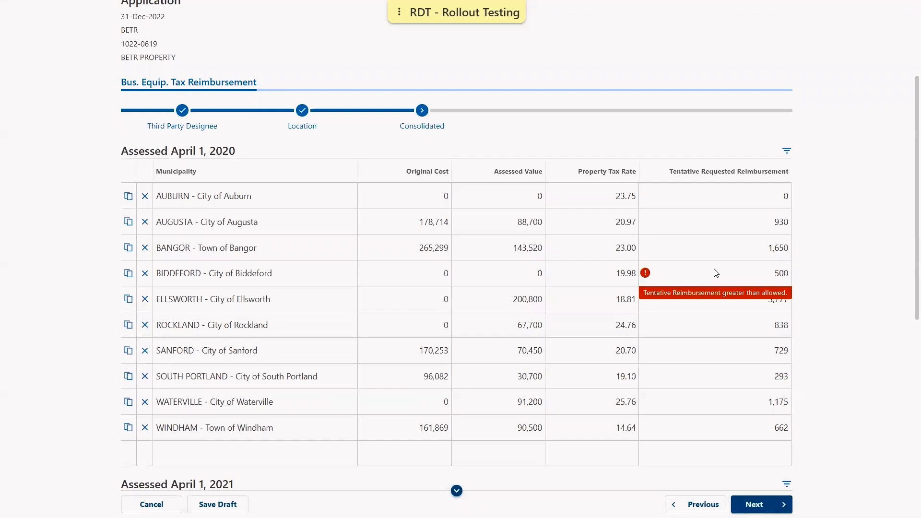
left_click(781, 273)
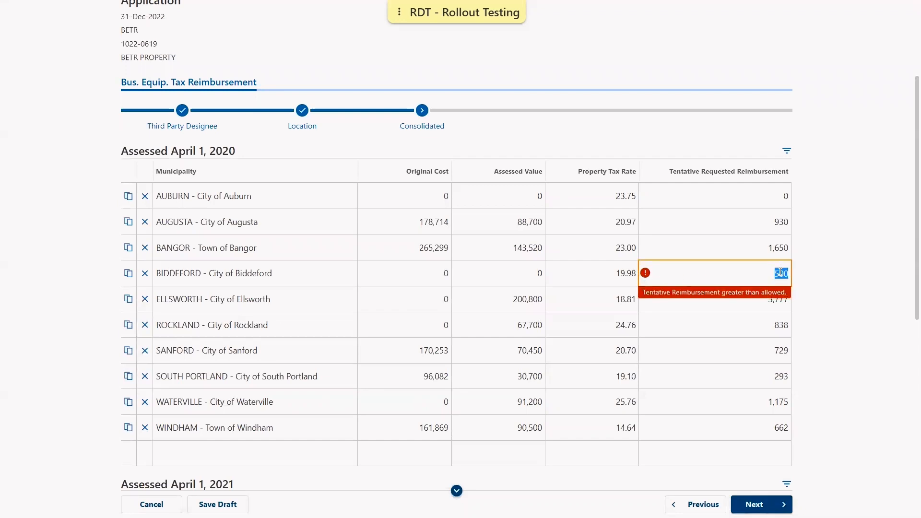
type("0")
left_click(811, 282)
- Examine the municipality choices for the Waterville row and the blank row of the April 1, 2020 table without changing them
scroll(816, 290, "down", 3)
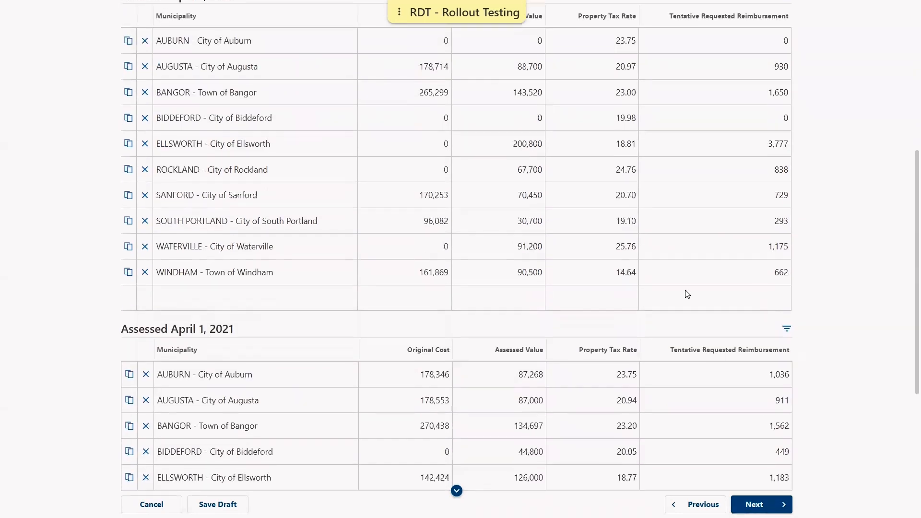
left_click(242, 255)
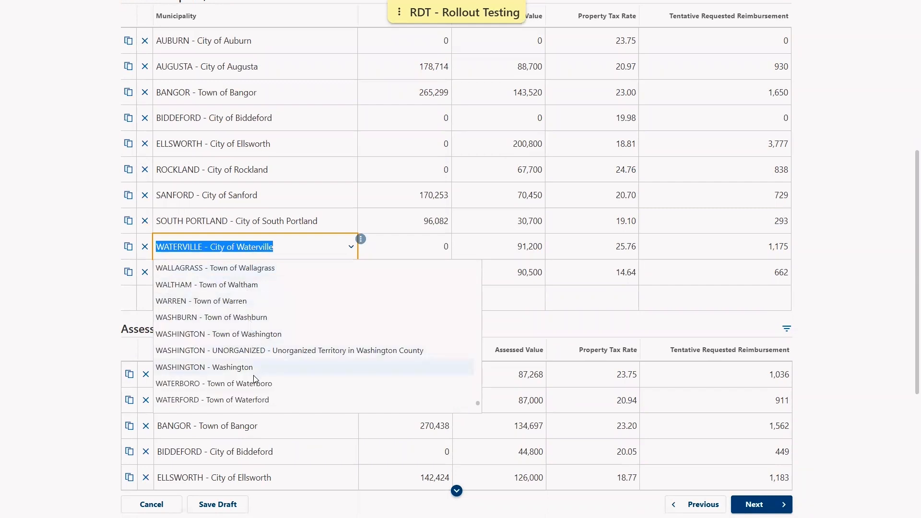
left_click(74, 355)
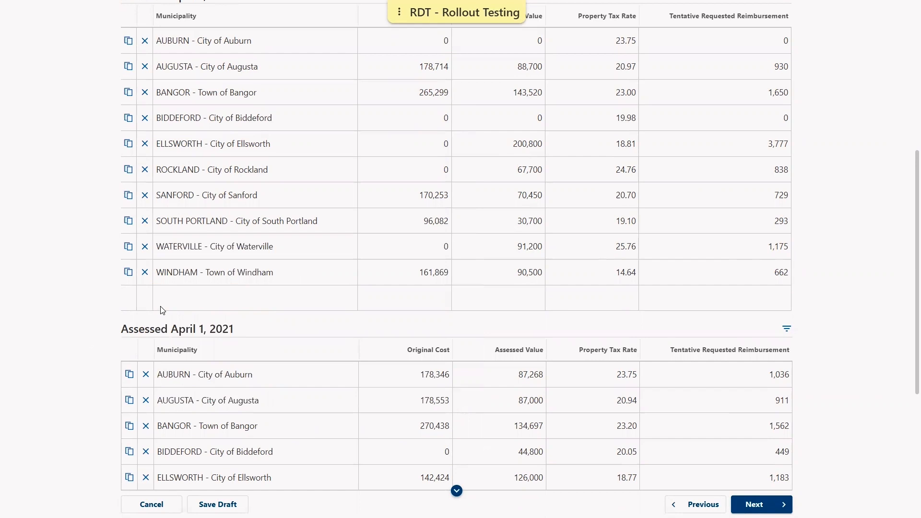
left_click(184, 304)
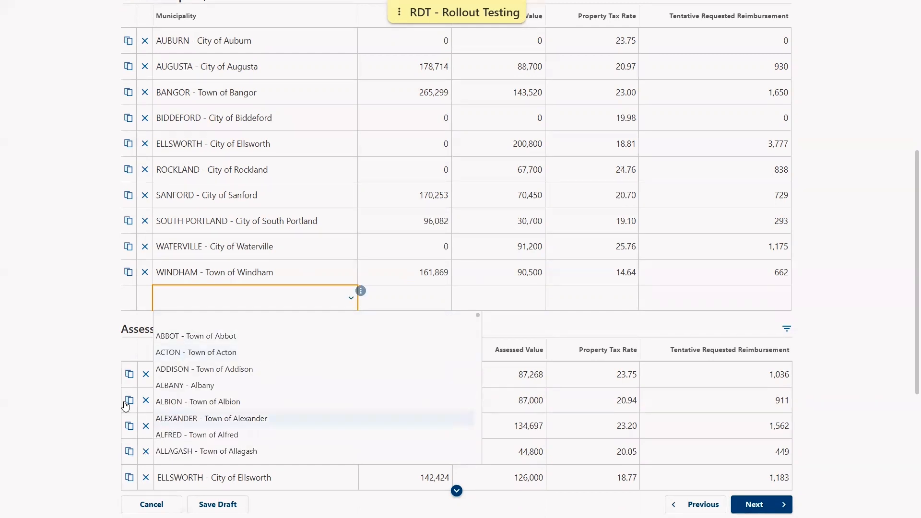
left_click(83, 373)
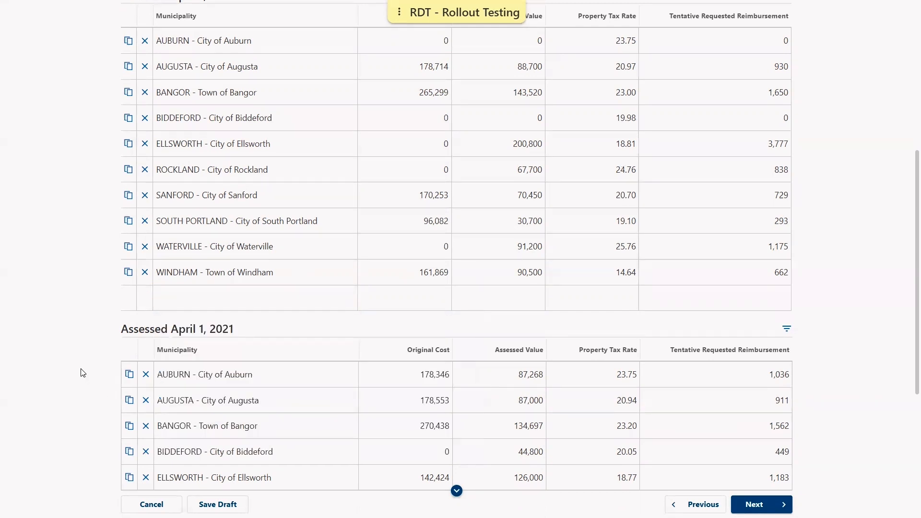
- Continue from the consolidated assessment tables to the Attachments page and check its error marker
scroll(82, 372, "down", 5)
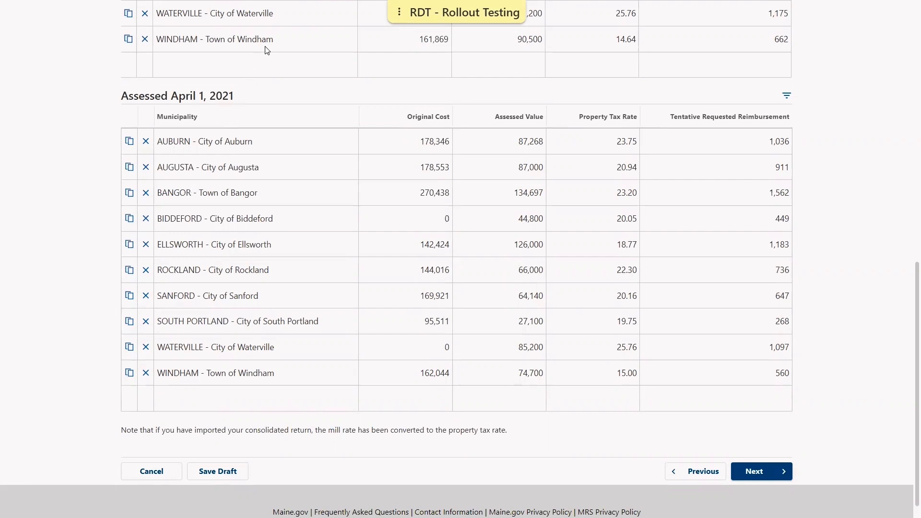
left_click(754, 471)
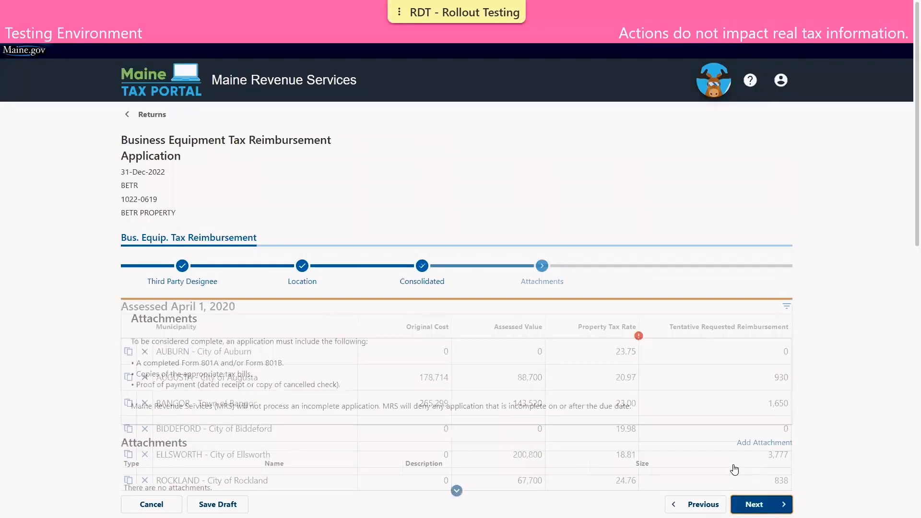
scroll(600, 430, "down", 2)
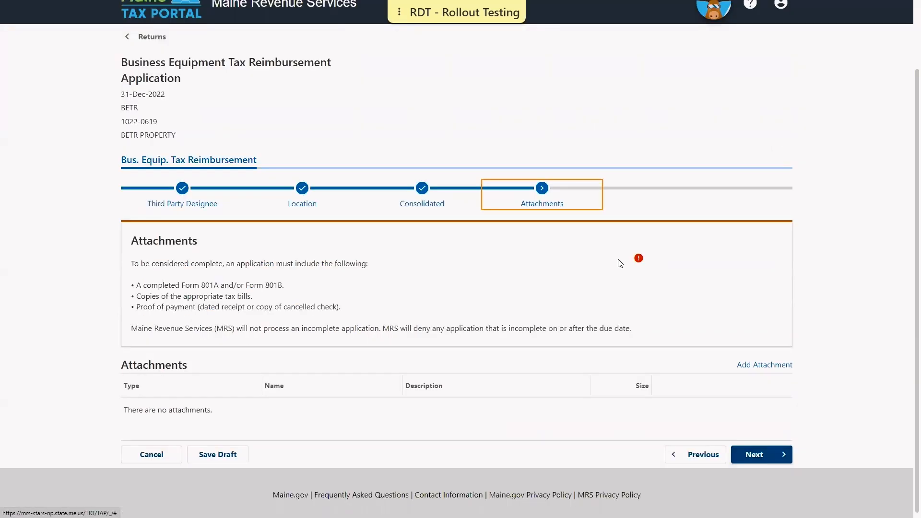
mouse_move(645, 269)
- Attach 801A&B.pdf as Supporting Documentation with the description "801ab"
left_click(755, 367)
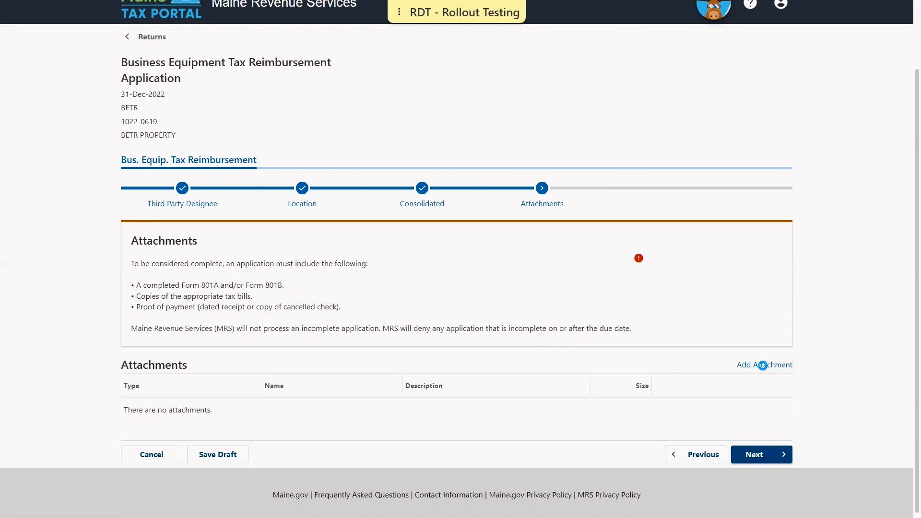
type("801ab")
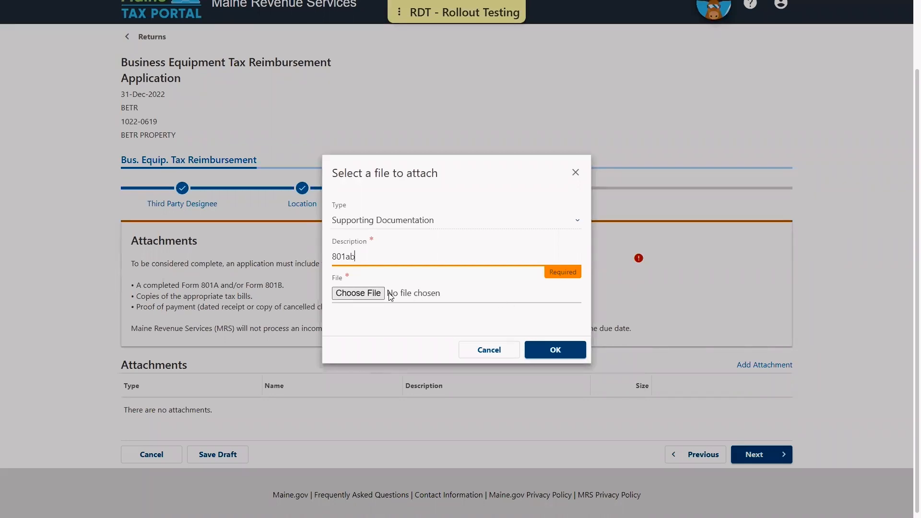
left_click(361, 294)
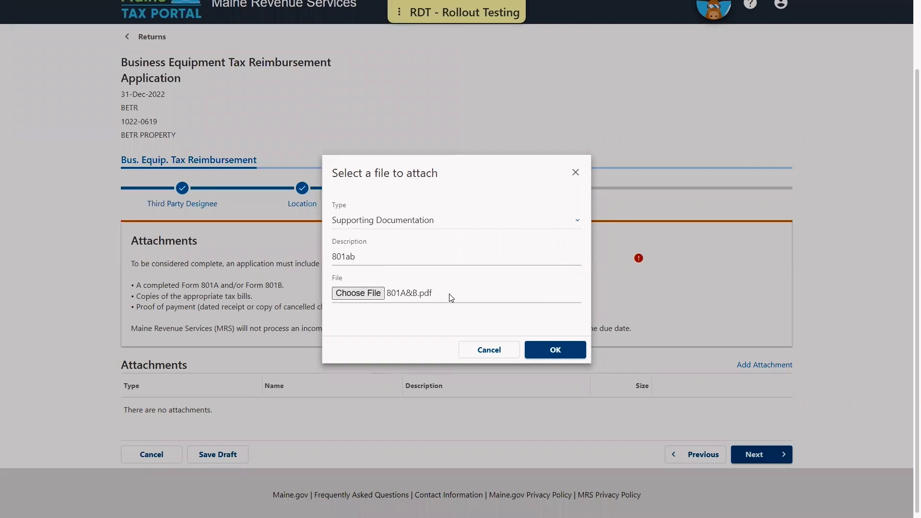
left_click(563, 349)
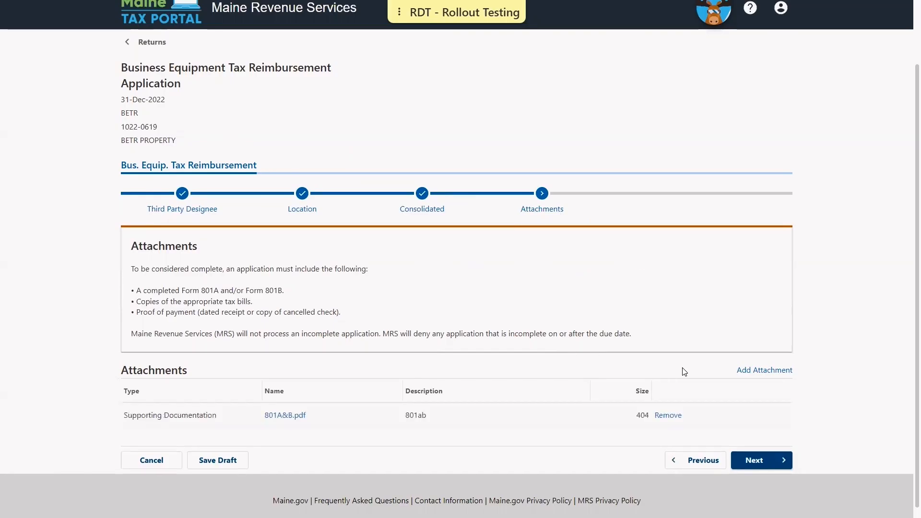
- Attach Proof of Payment.pdf as Supporting Documentation with the description "proof"
left_click(749, 370)
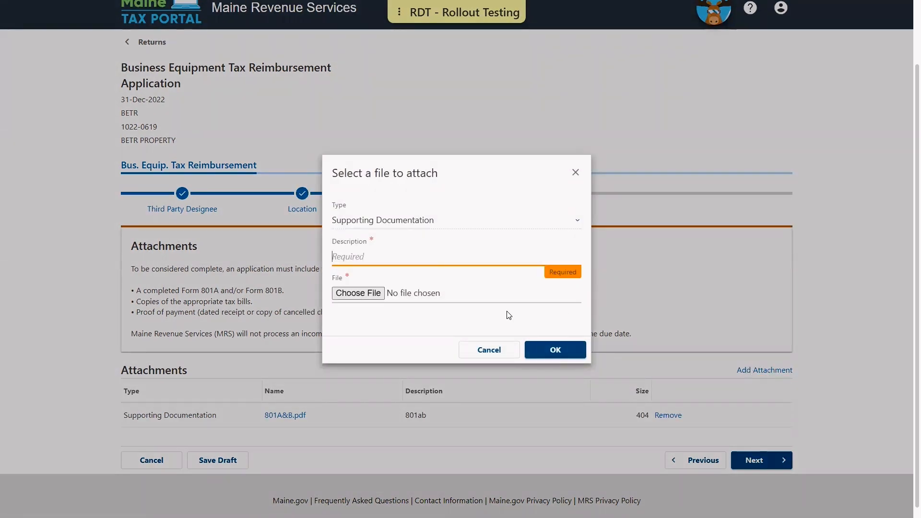
type("proof")
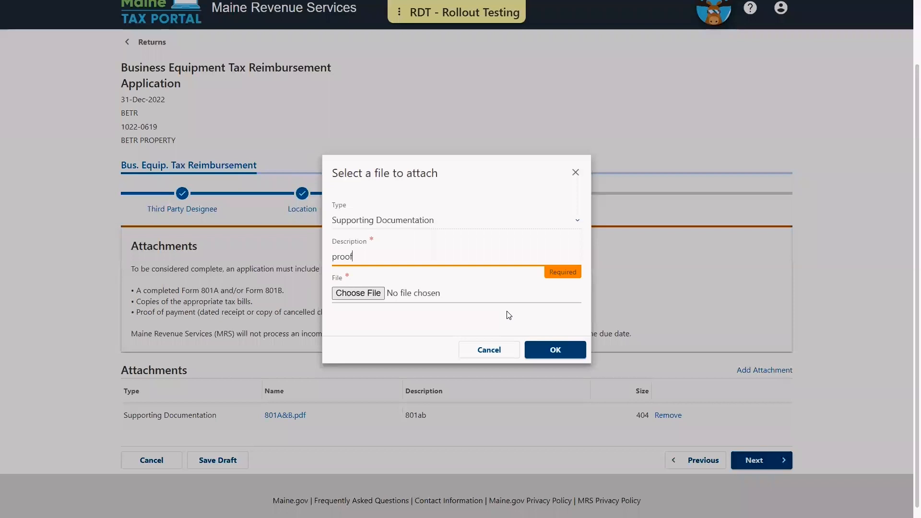
left_click(367, 293)
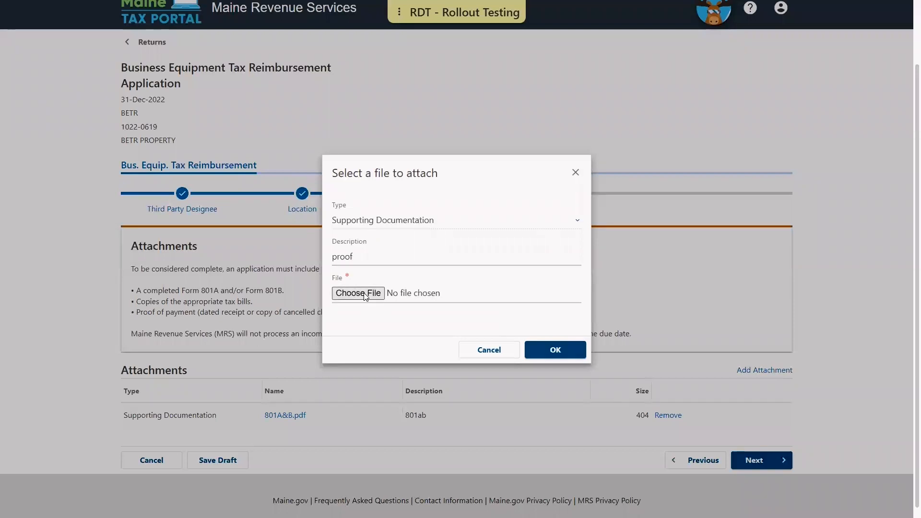
left_click(558, 349)
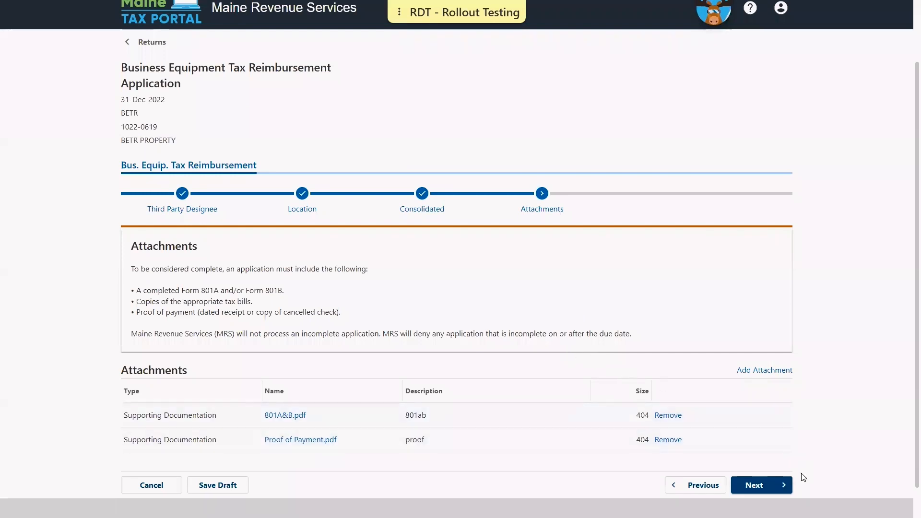
- Leave the additional information blank, decline direct deposit for the refund, and continue past the summary to the Declaration page
left_click(777, 488)
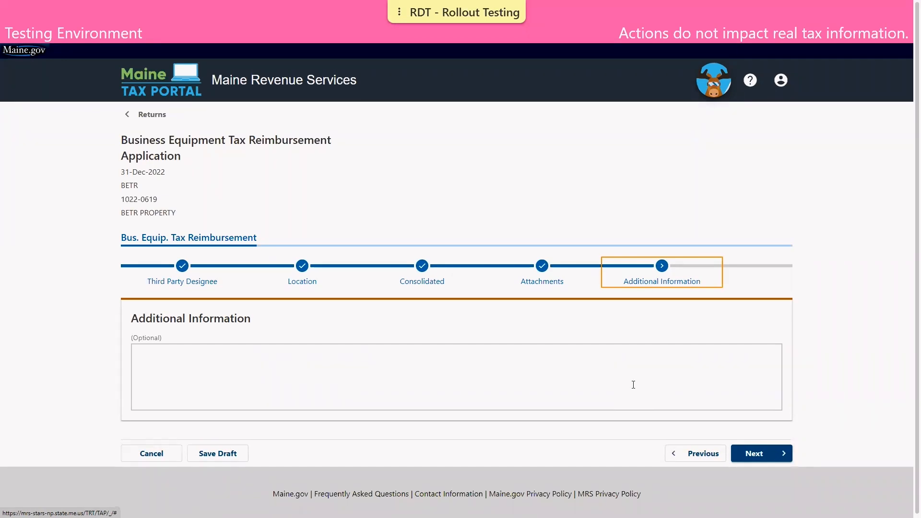
left_click(771, 455)
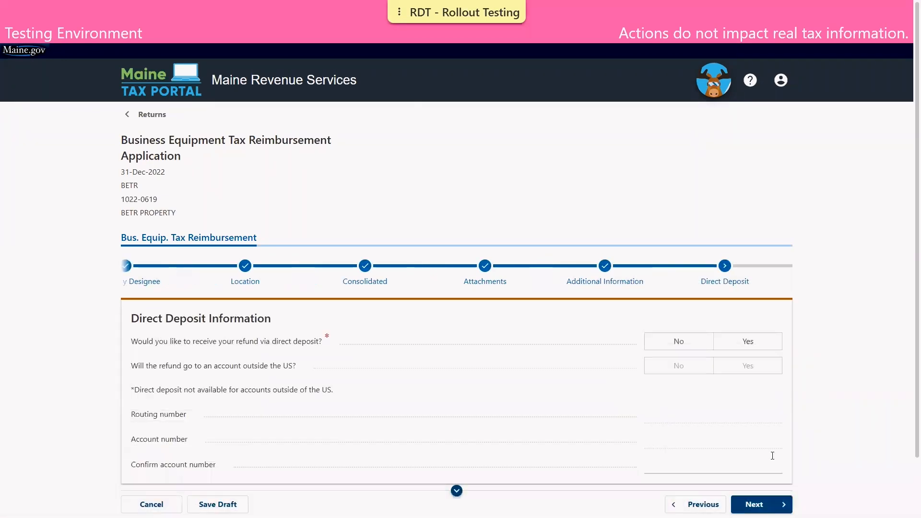
scroll(770, 415, "down", 2)
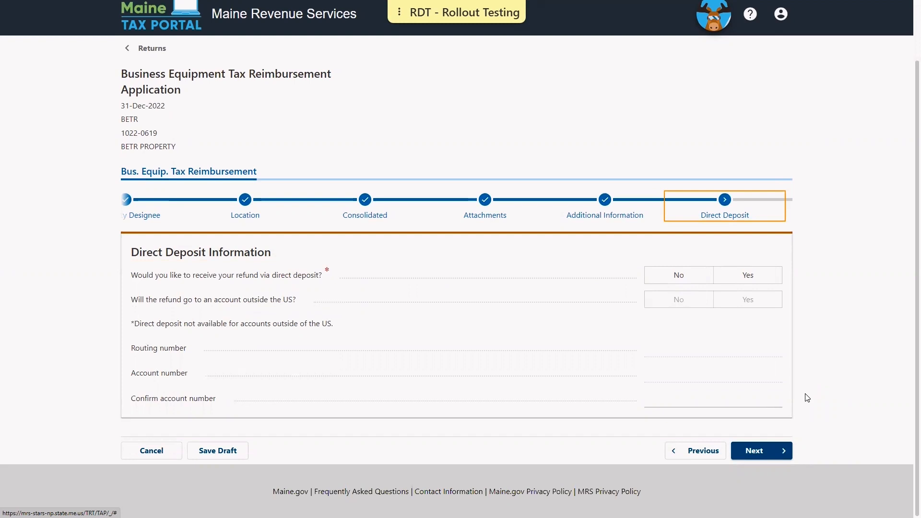
left_click(693, 278)
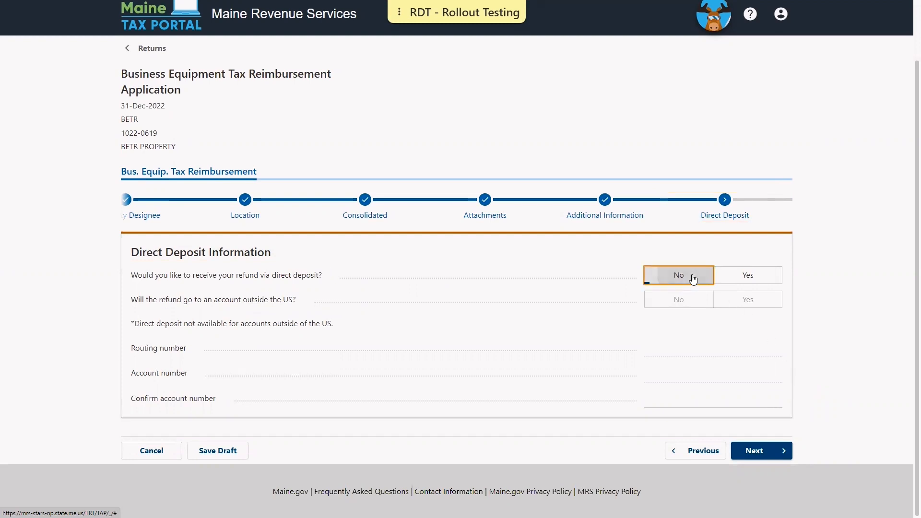
left_click(764, 454)
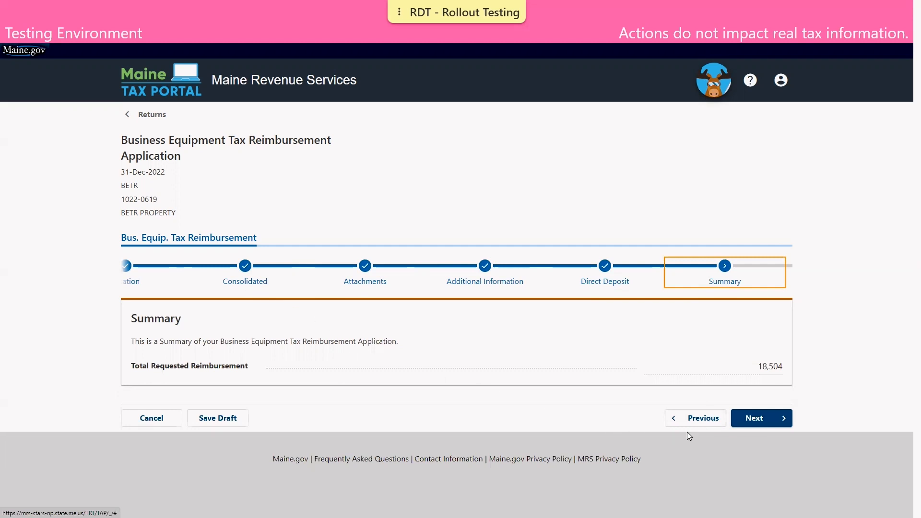
left_click(774, 418)
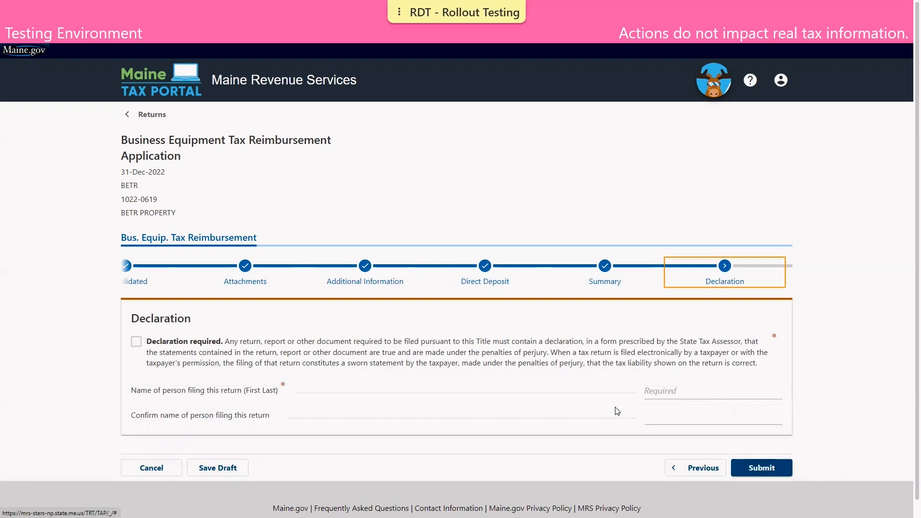
- Accept the required declaration with the filer's name entered and confirmed, and submit the reimbursement application
left_click(137, 341)
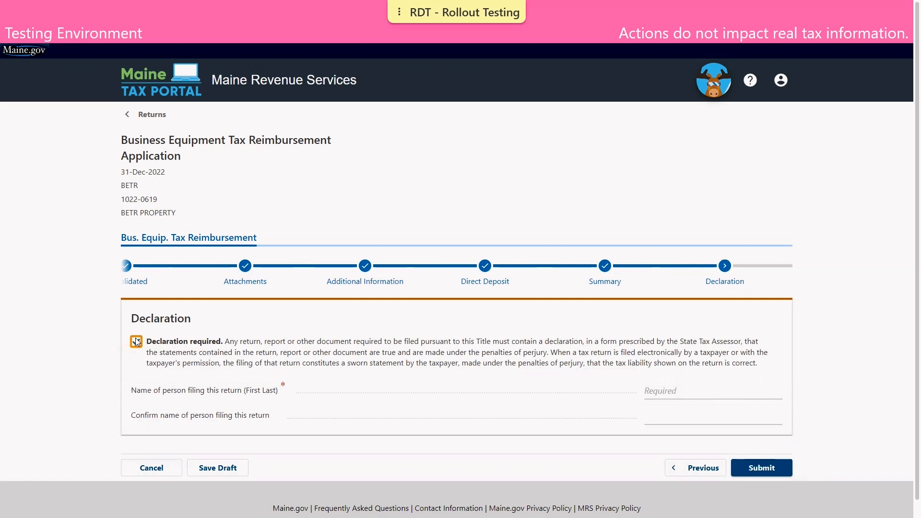
left_click(136, 341)
left_click(659, 389)
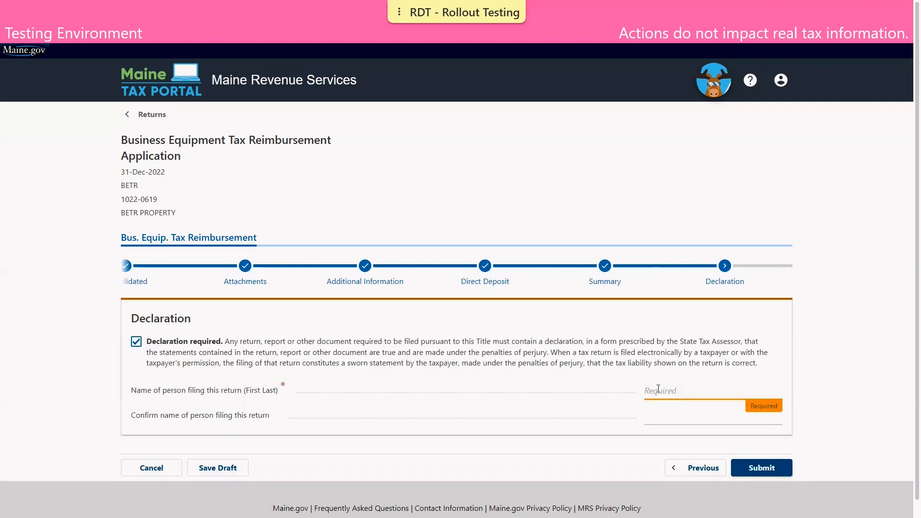
type("DEMO TAXPAYER")
key("Tab")
type("DEMO TAXPAYE")
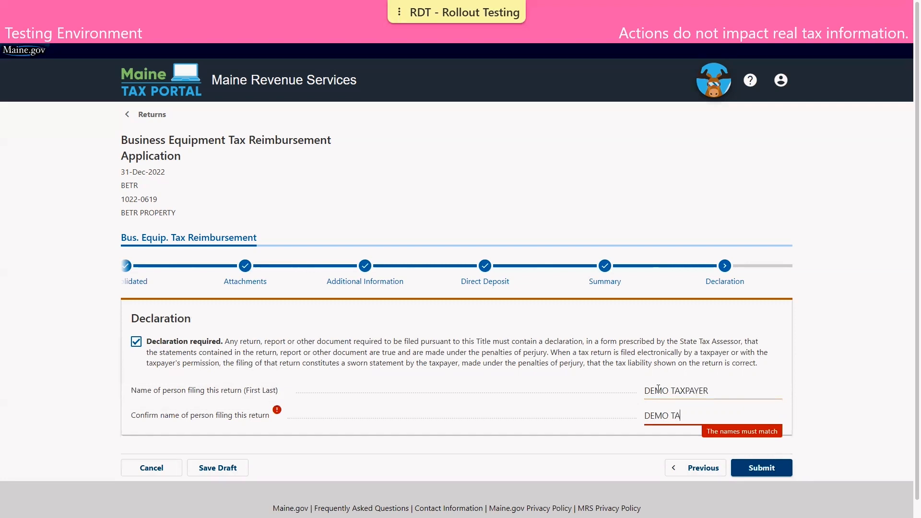
type("R")
left_click(800, 408)
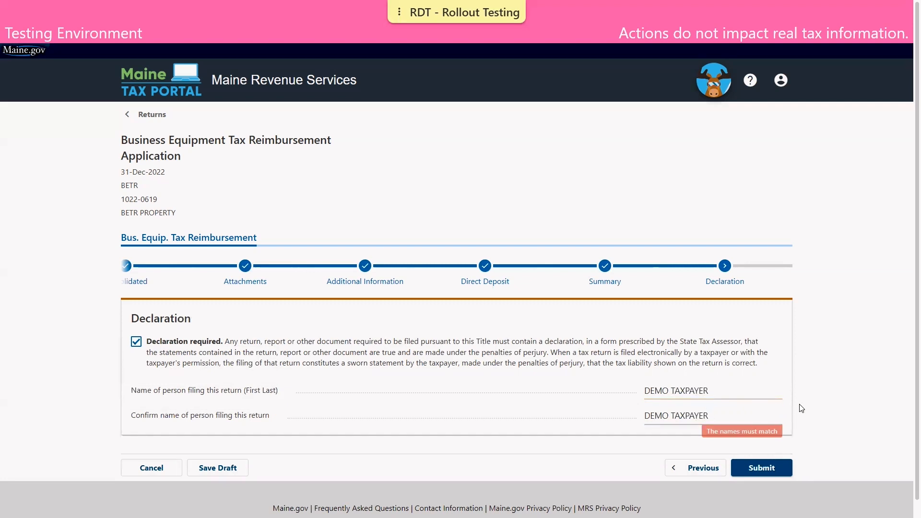
left_click(777, 474)
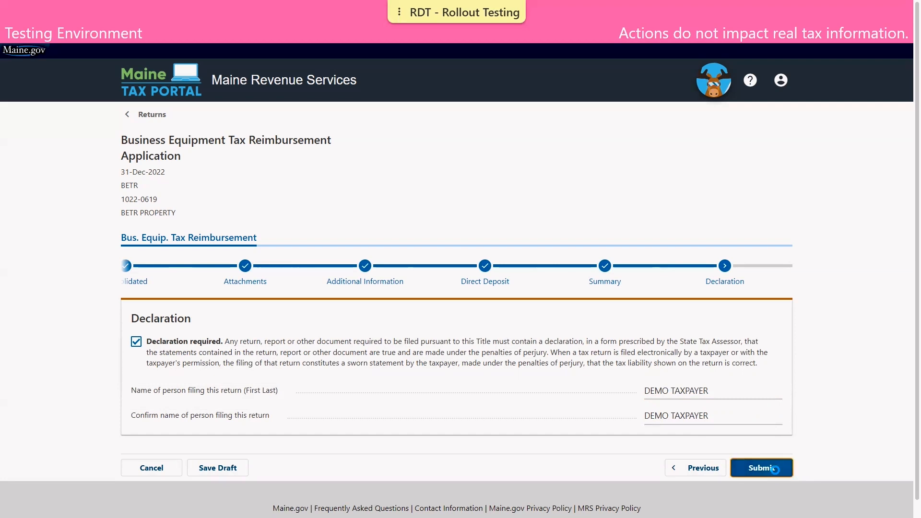